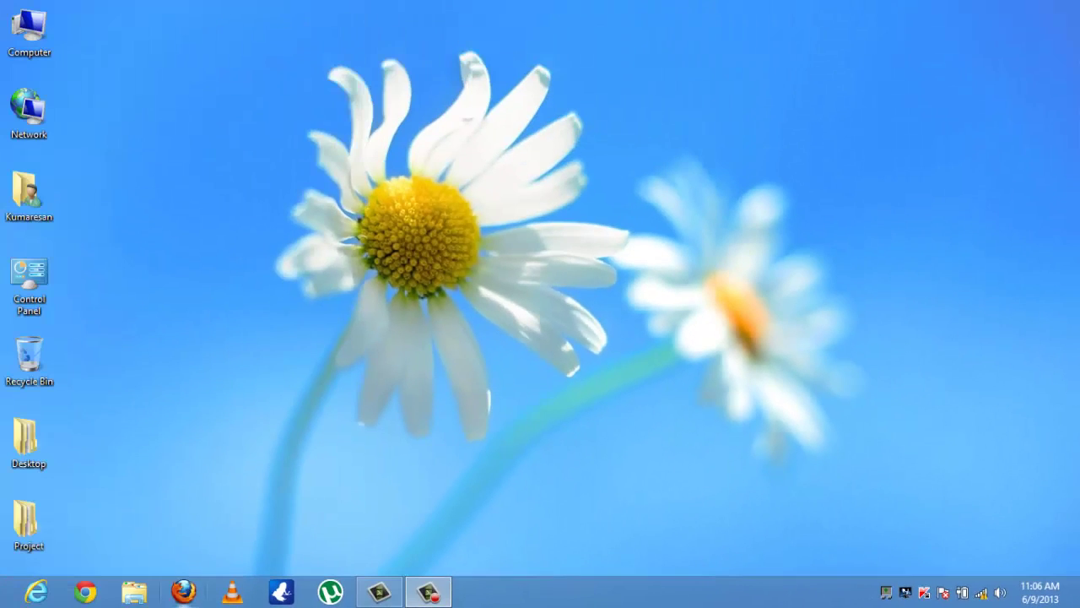
- Launch Firefox and load the router address 192.168.2.1
left_click(181, 591)
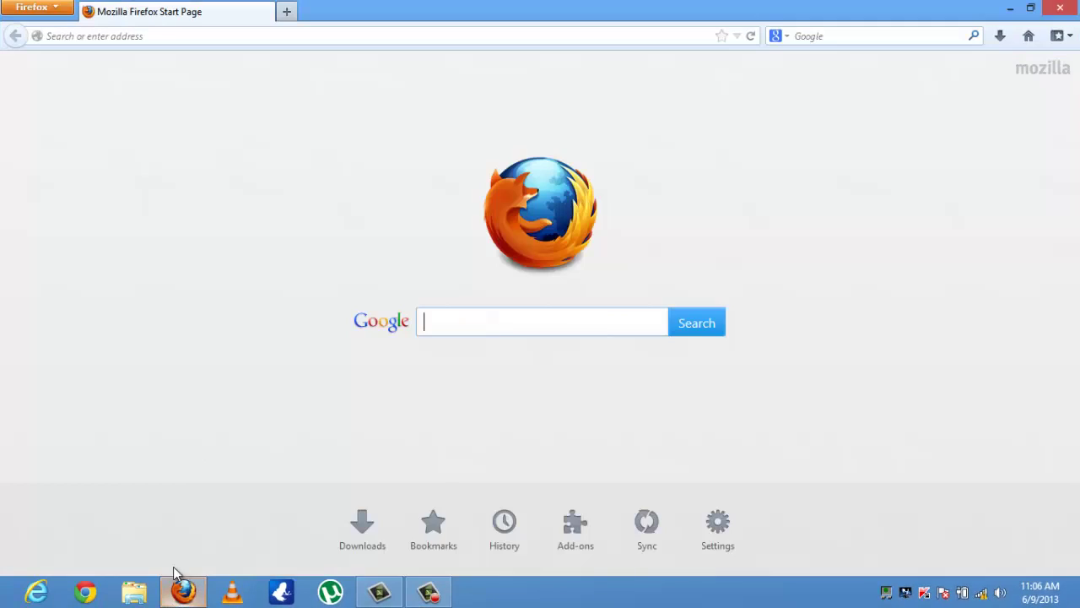
left_click(302, 35)
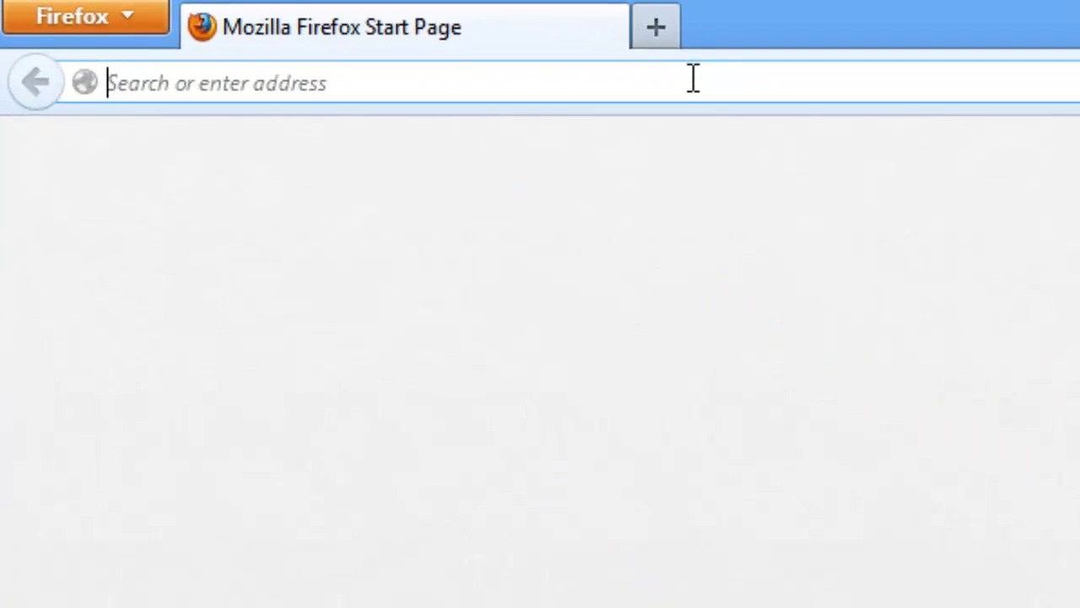
type("192.168")
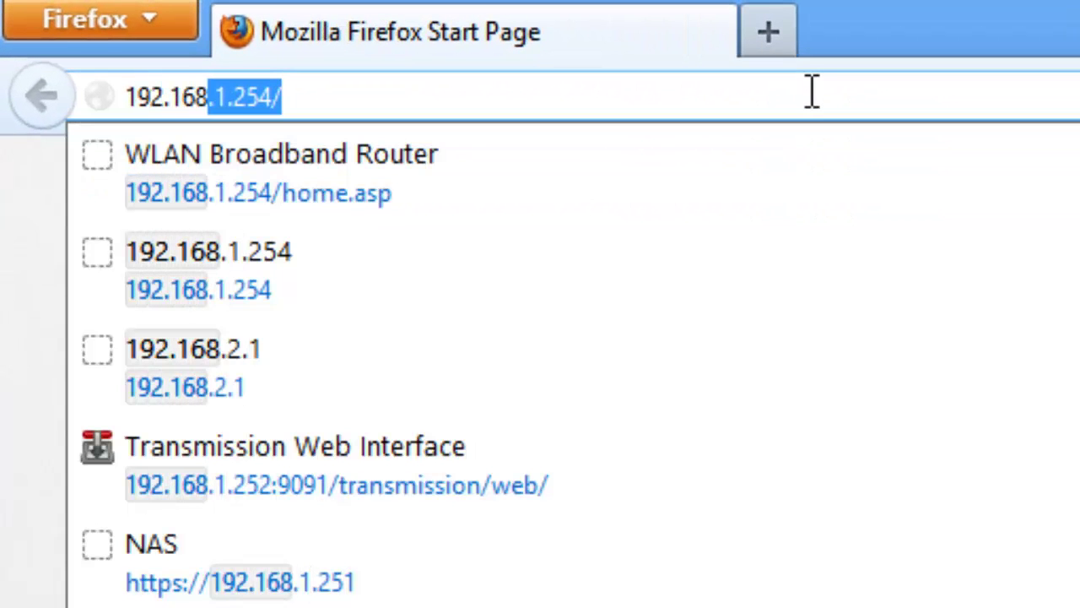
type(".2.1")
key("Return")
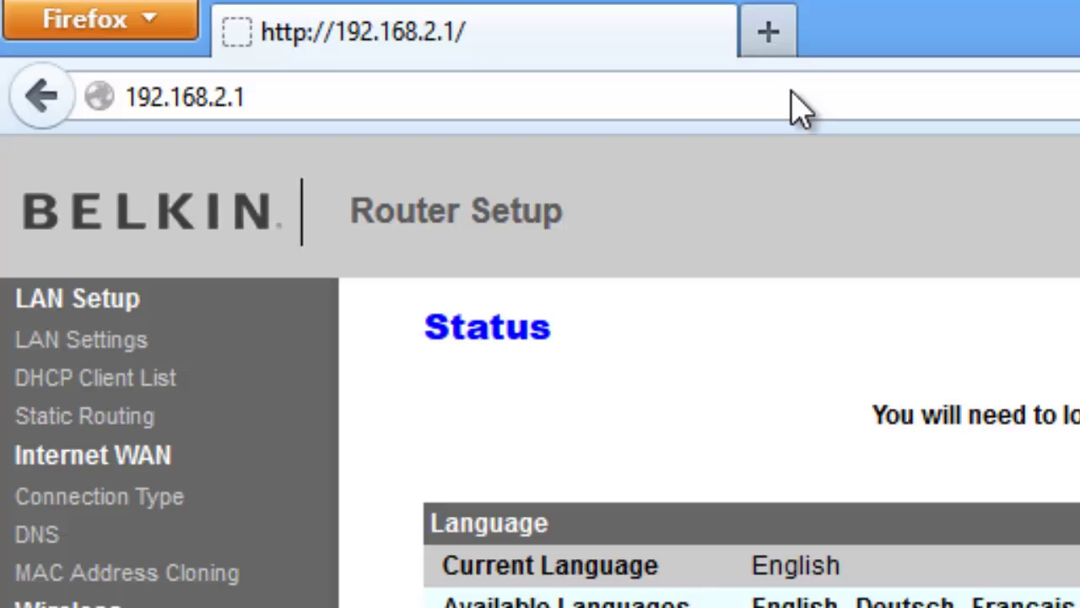
- Swap to a fresh tab and try loading 'router' as the address
left_click(767, 47)
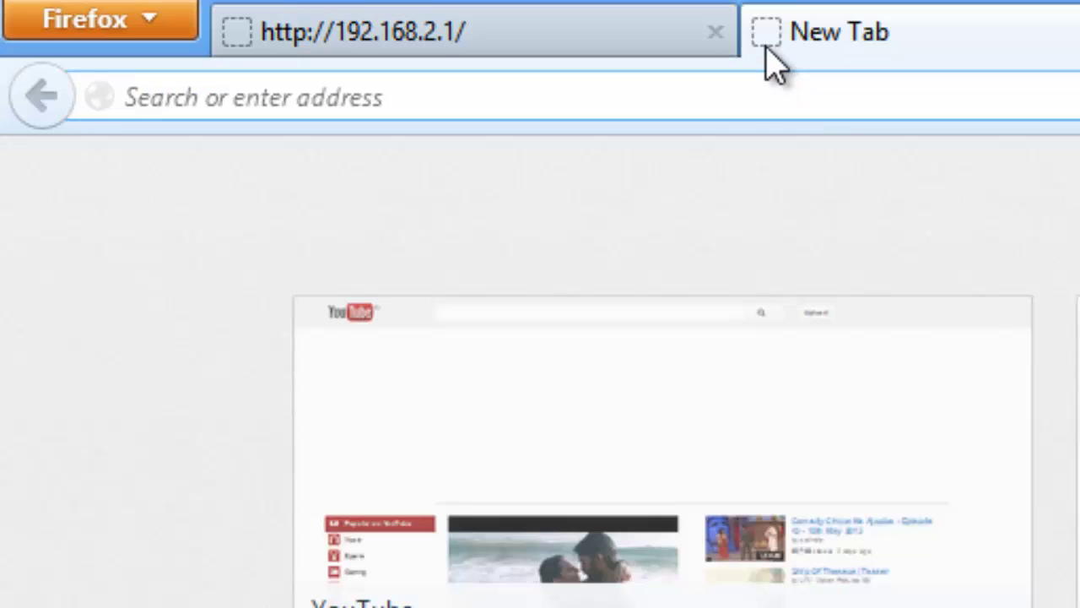
left_click(713, 32)
type("ro")
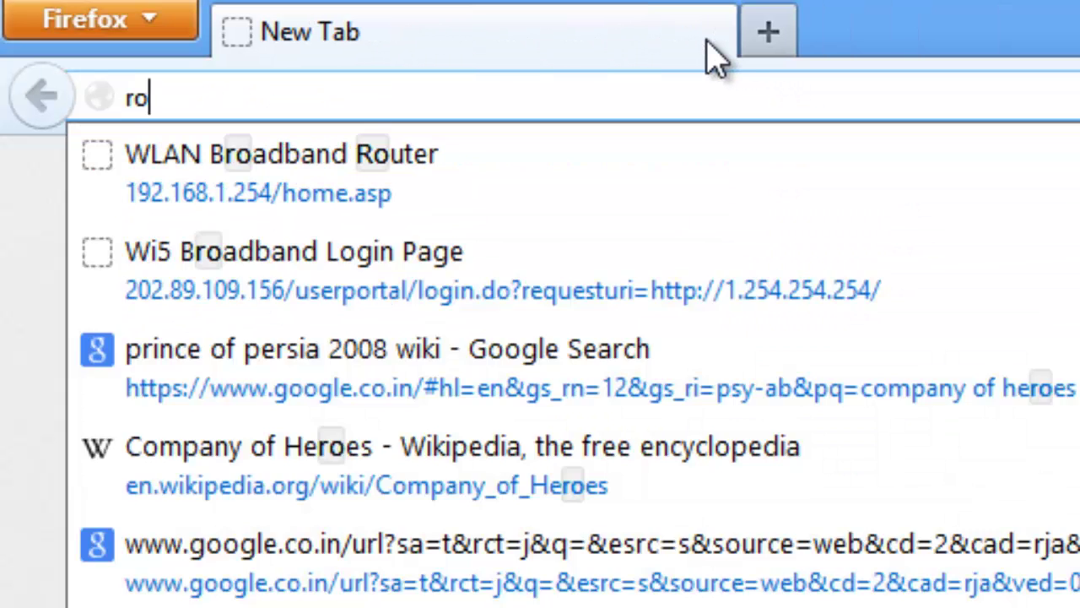
type("uter")
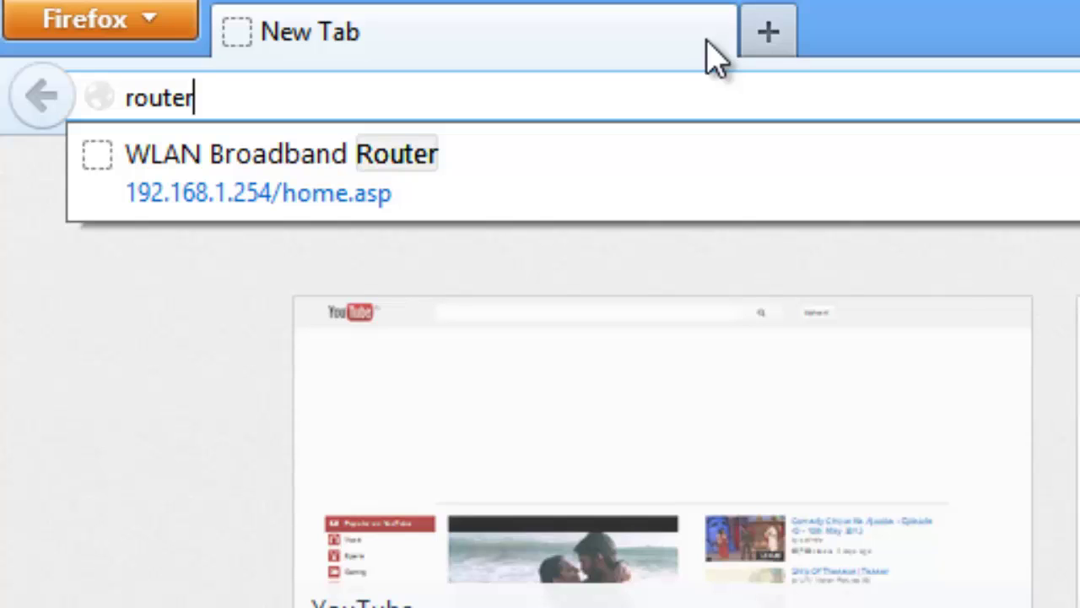
key("Return")
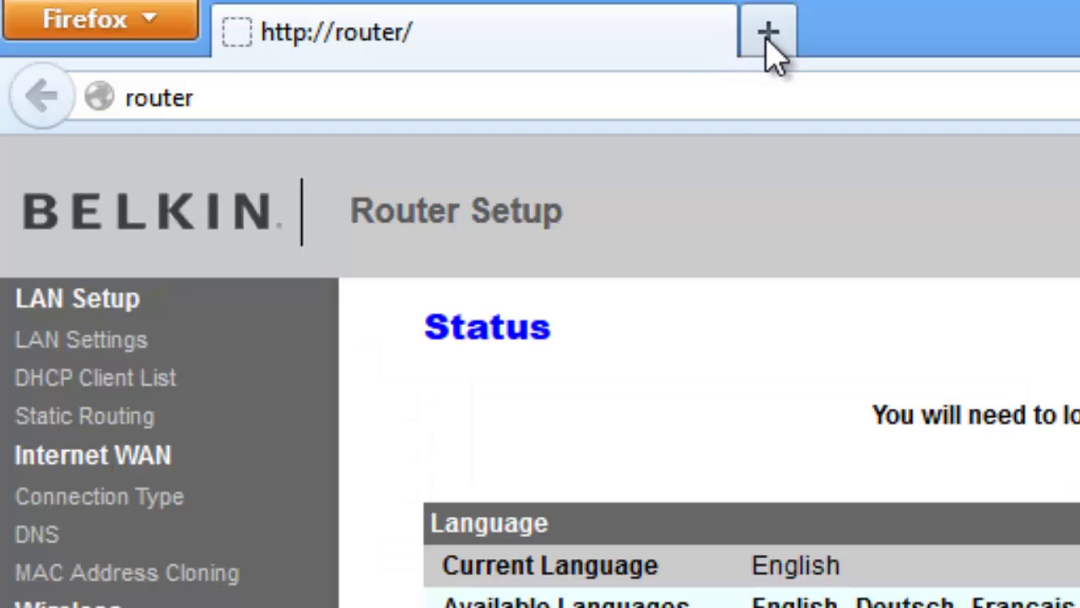
- In another fresh tab, load the Belkin setup page at 192.168.2.1
left_click(766, 41)
left_click(714, 34)
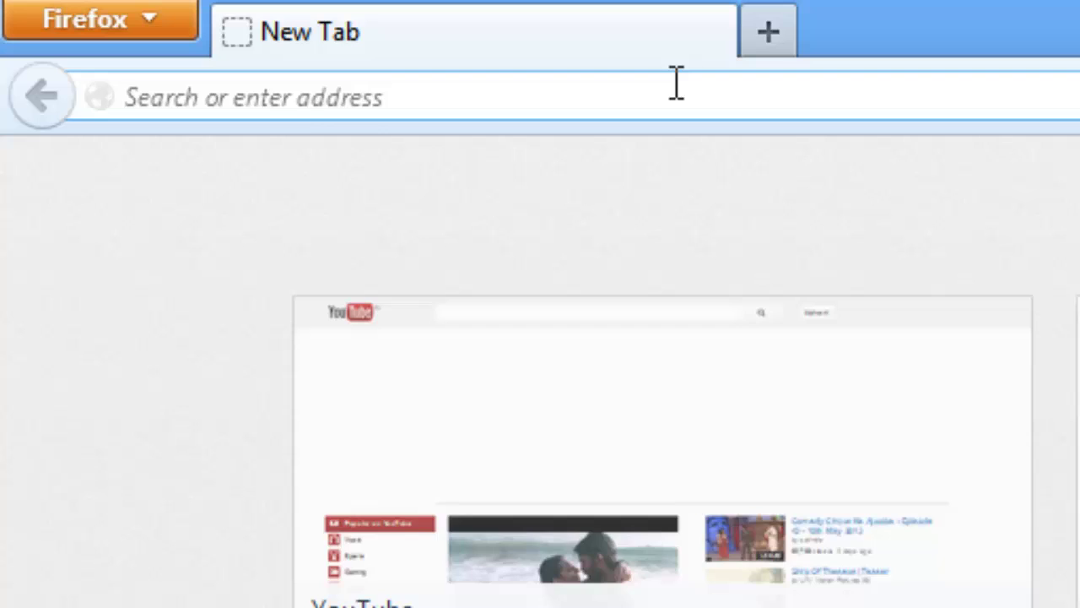
type("92.16")
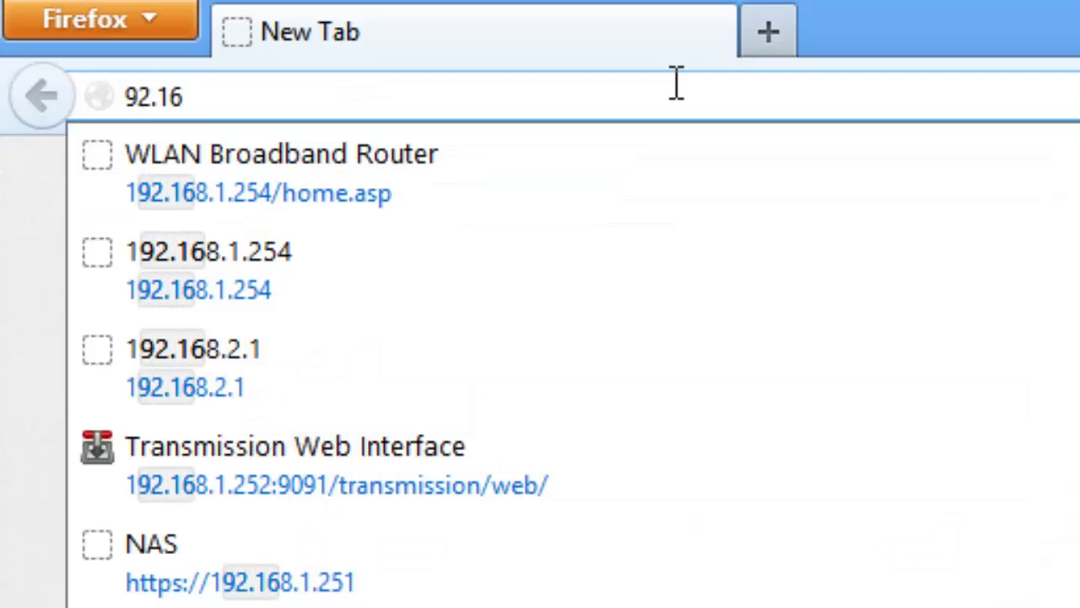
key("BackSpace")
key("BackSpace")
key("BackSpace")
key("BackSpace")
key("BackSpace")
type("192")
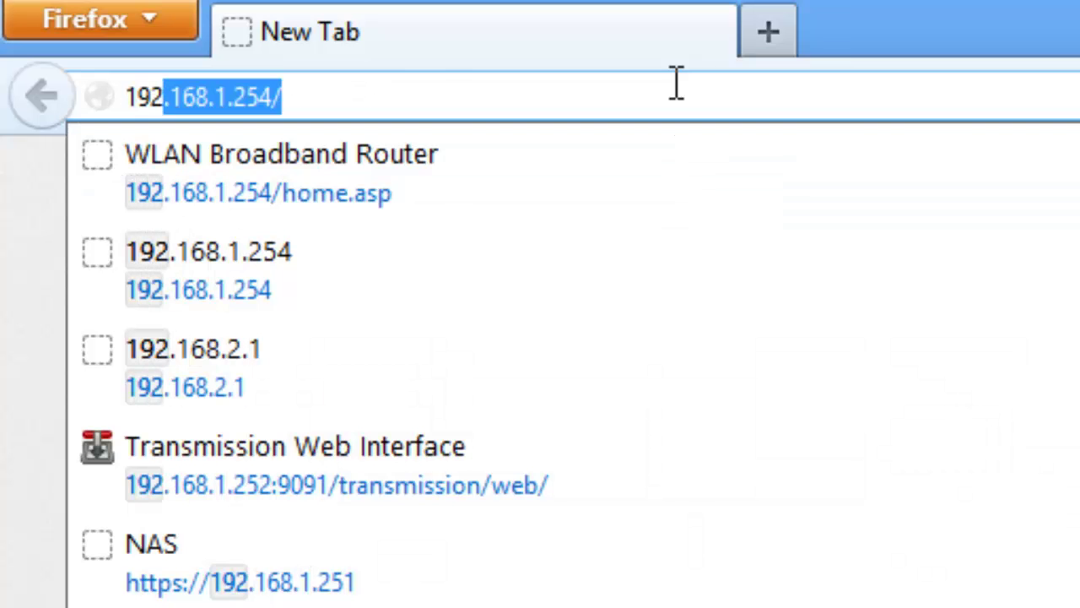
type(".168.2.1")
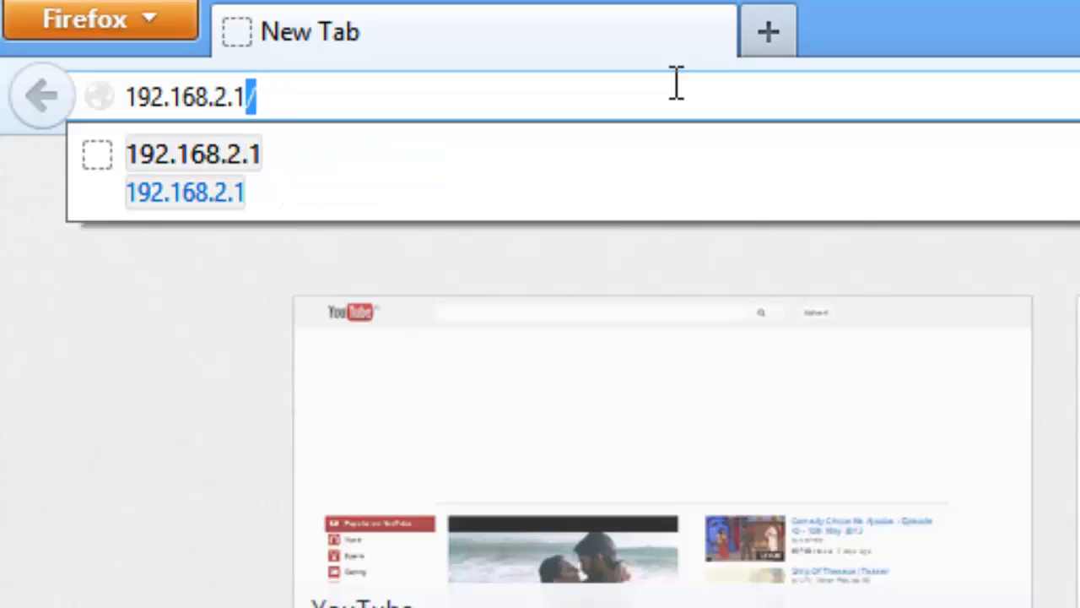
key("Return")
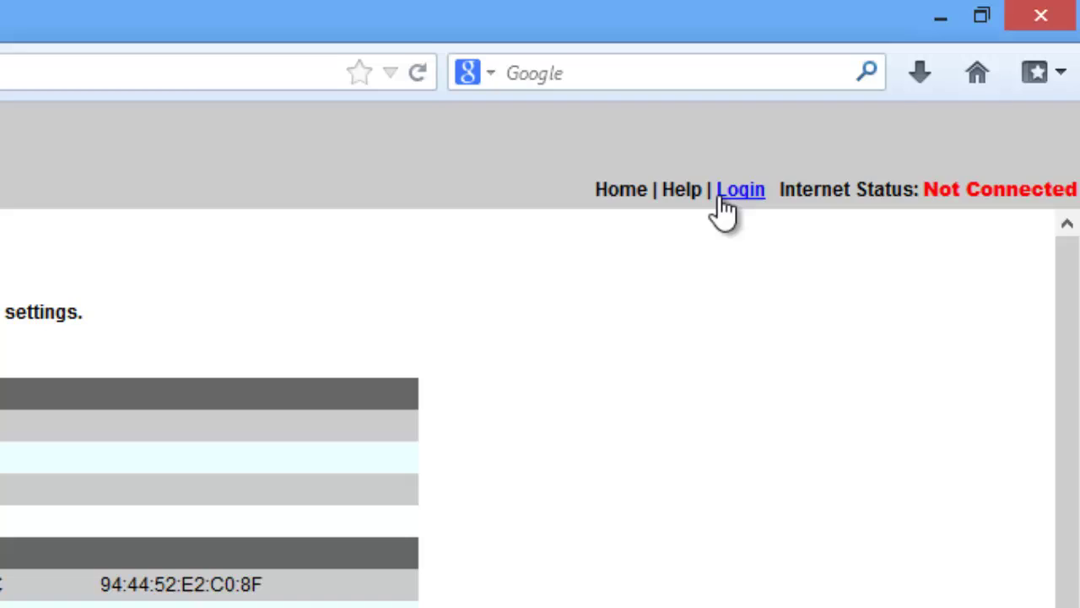
- Log in to the router's settings with the blank default password
left_click(901, 98)
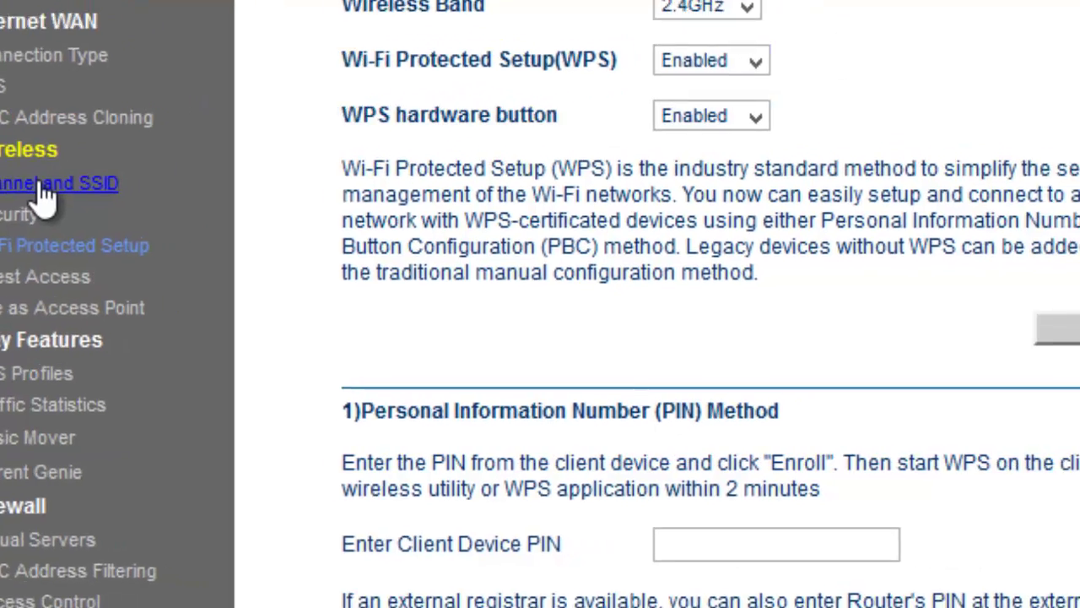
- Keep the 2.4GHz channel on Auto and wireless mode 802.11b&802.11g&802.11n
left_click(90, 177)
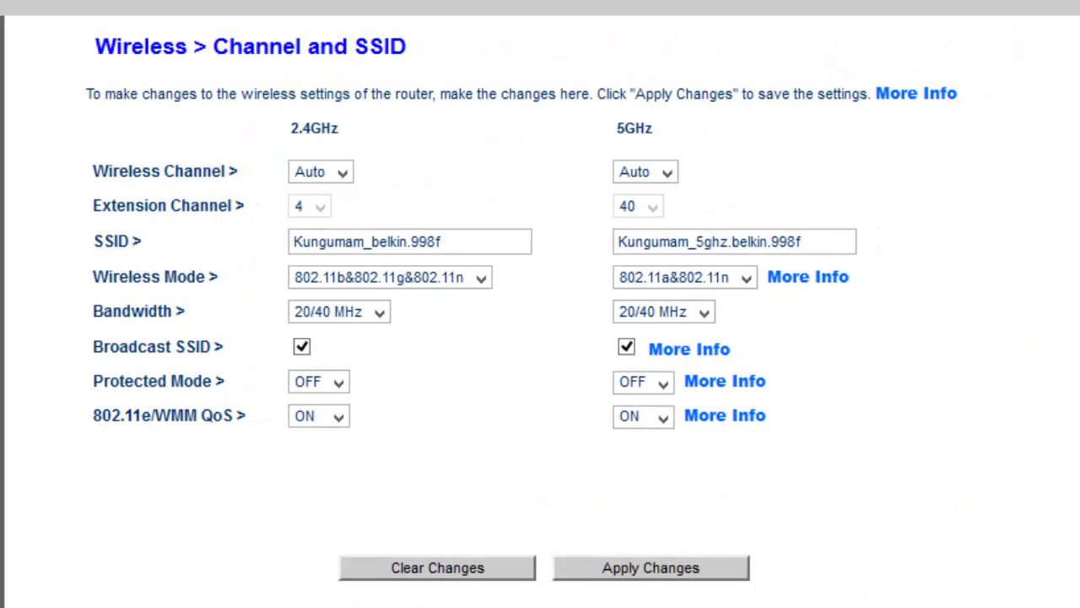
left_click(342, 173)
left_click(341, 176)
left_click(342, 176)
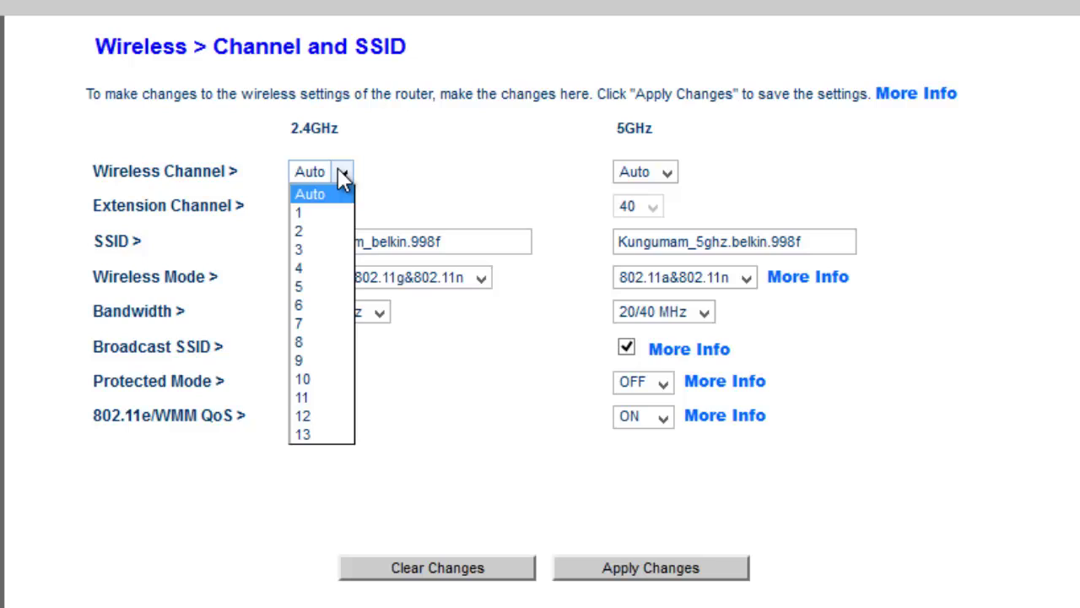
left_click(342, 176)
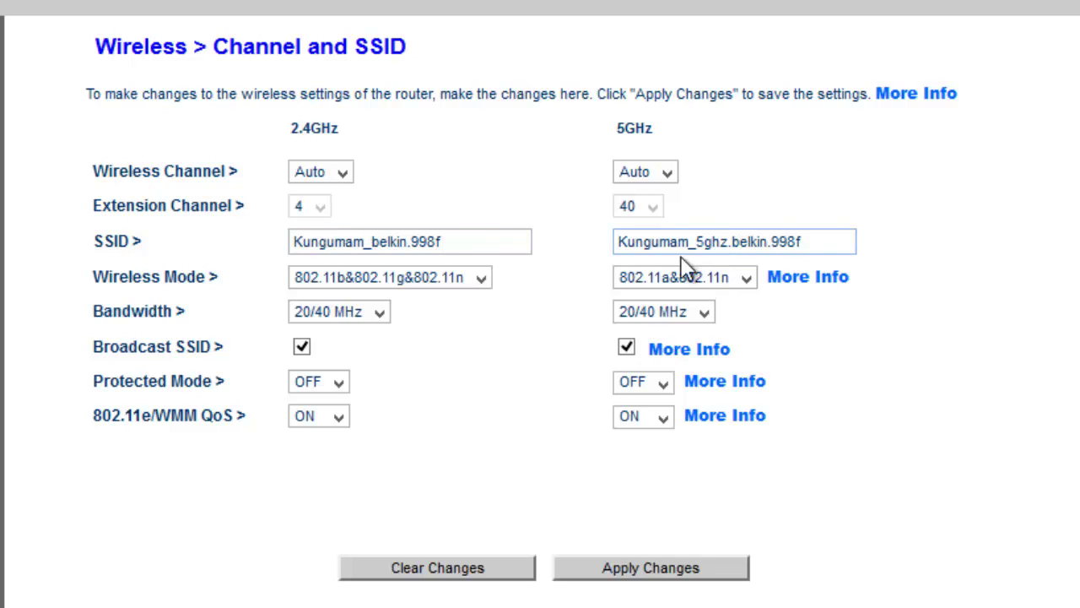
left_click(483, 280)
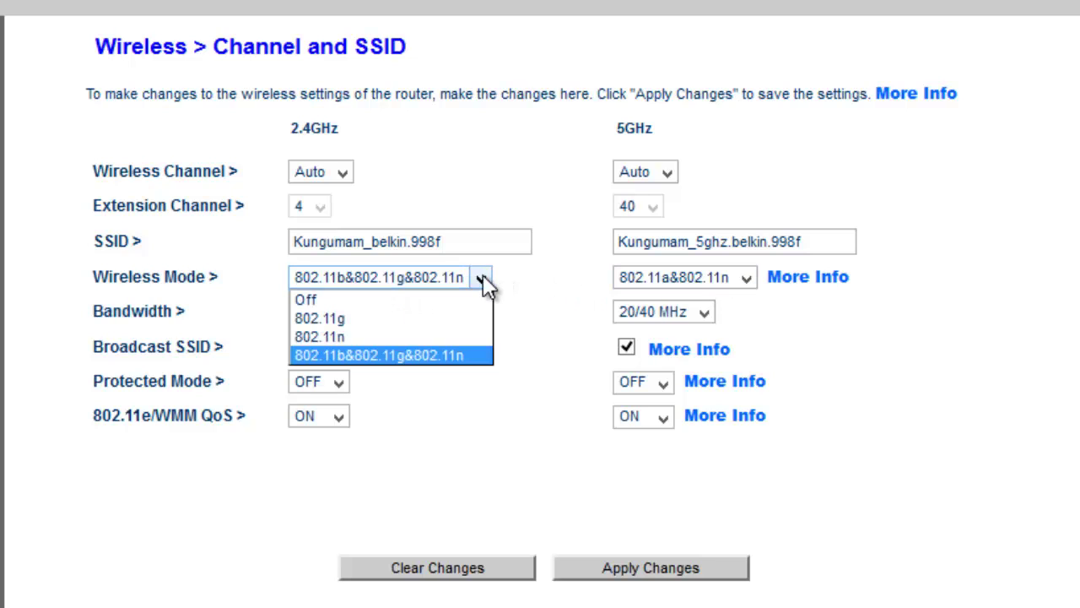
left_click(434, 355)
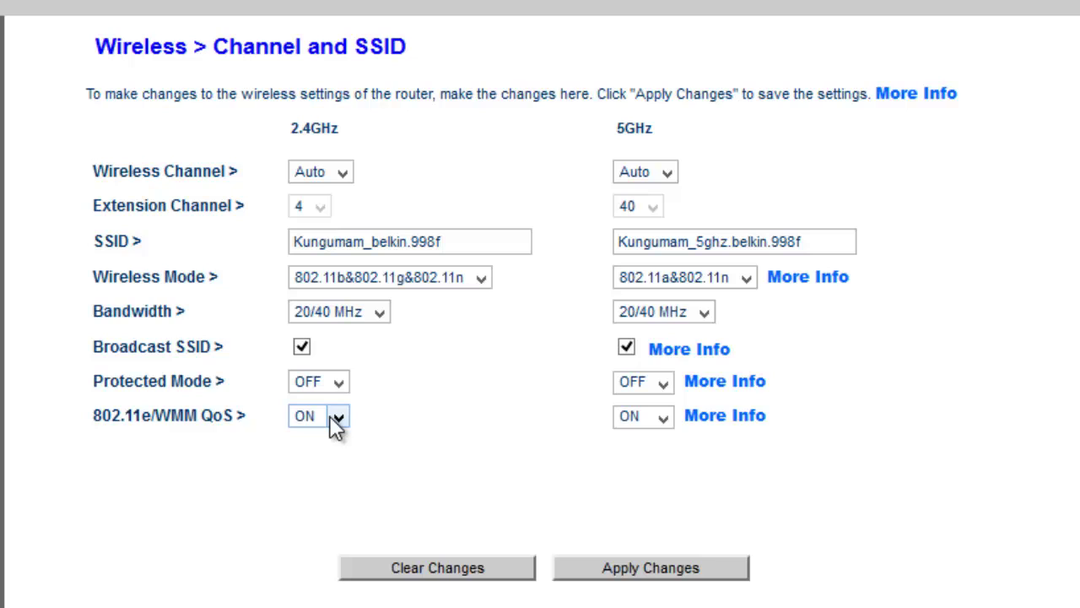
- Apply the channel and SSID changes, reload 192.168.2.1 after the drop, and reach login
left_click(604, 574)
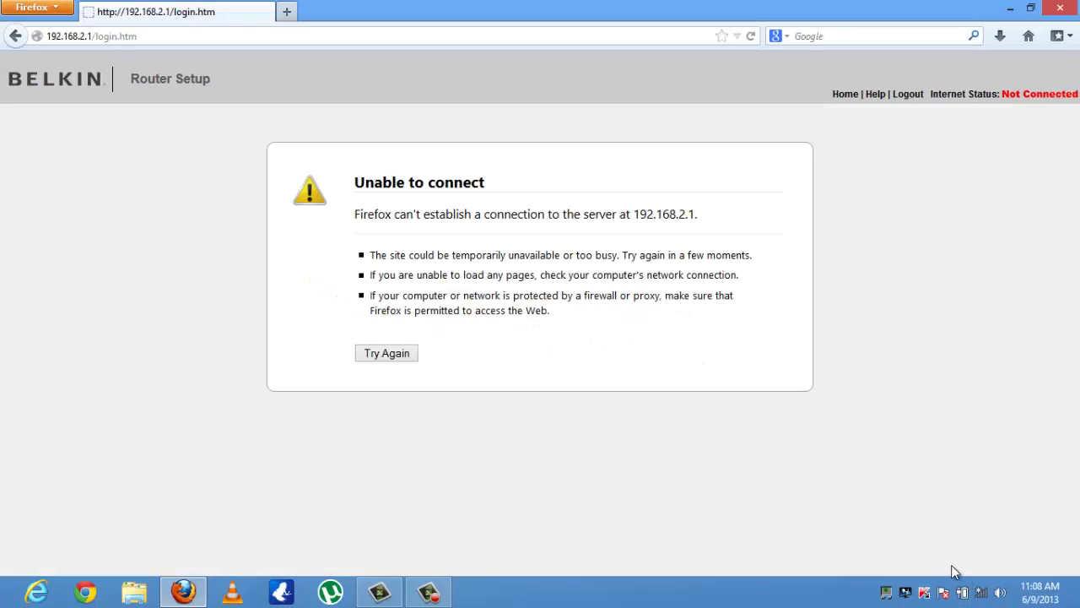
left_click(981, 591)
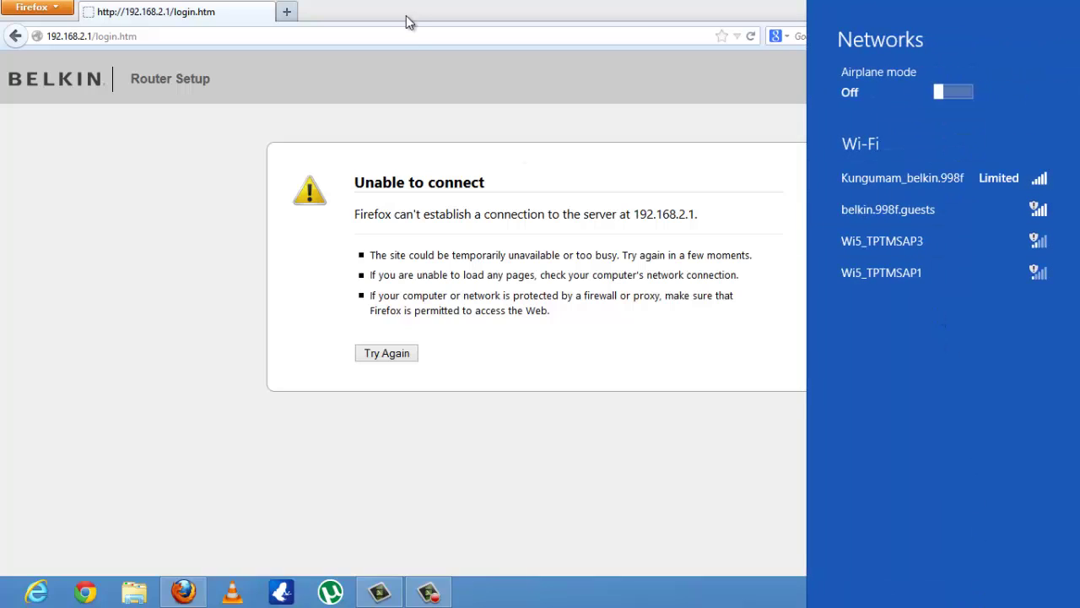
left_click(406, 39)
key("BackSpace")
key("BackSpace")
key("BackSpace")
key("Return")
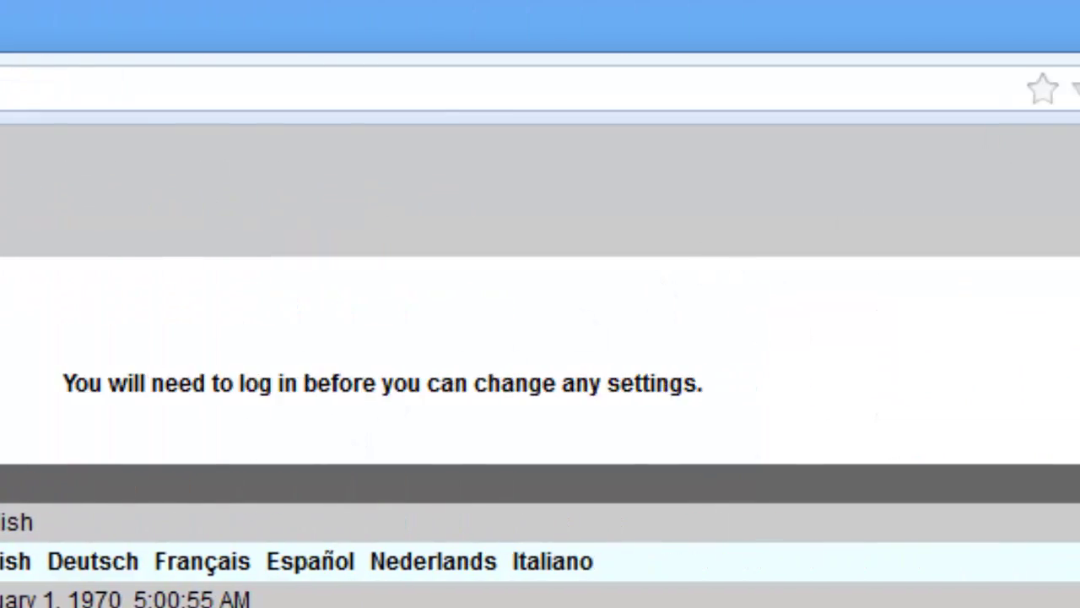
left_click(707, 226)
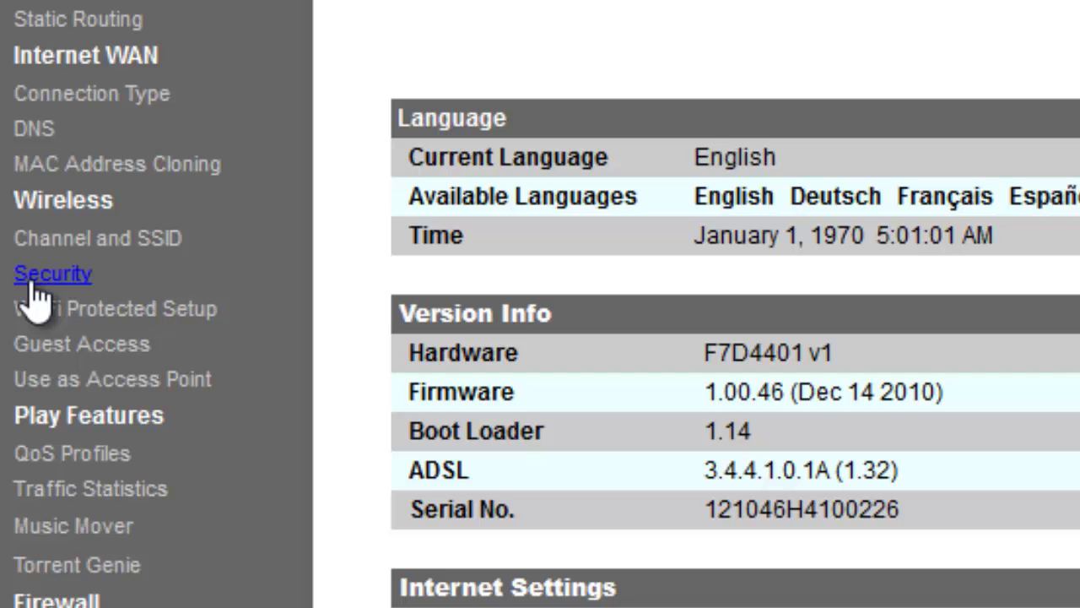
- Keep WPA/WPA2-Personal security mode with WPA-PSK+WPA2-PSK authentication
left_click(49, 275)
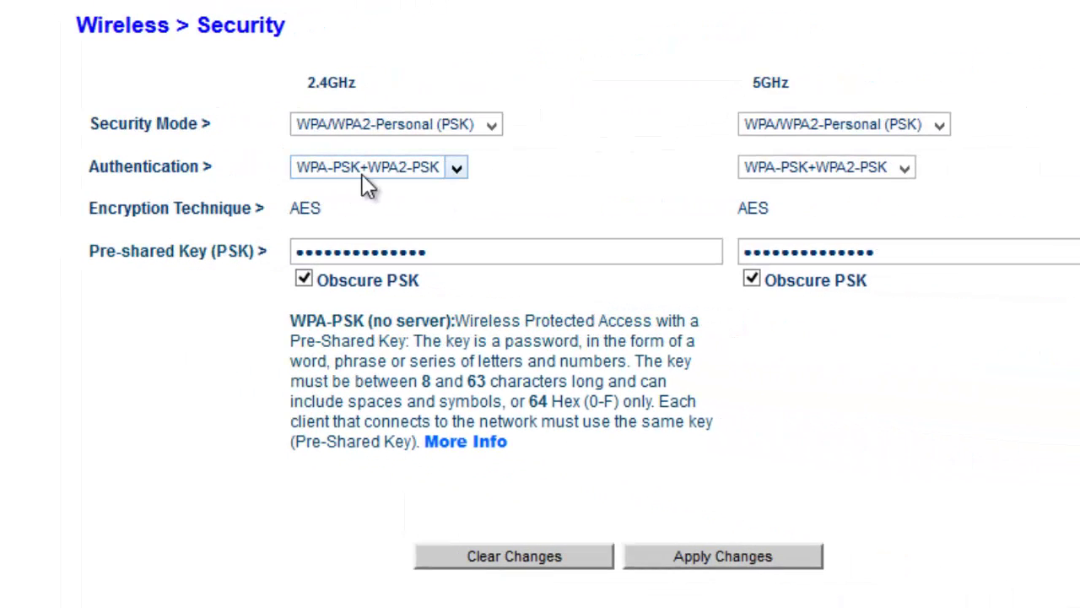
left_click(456, 135)
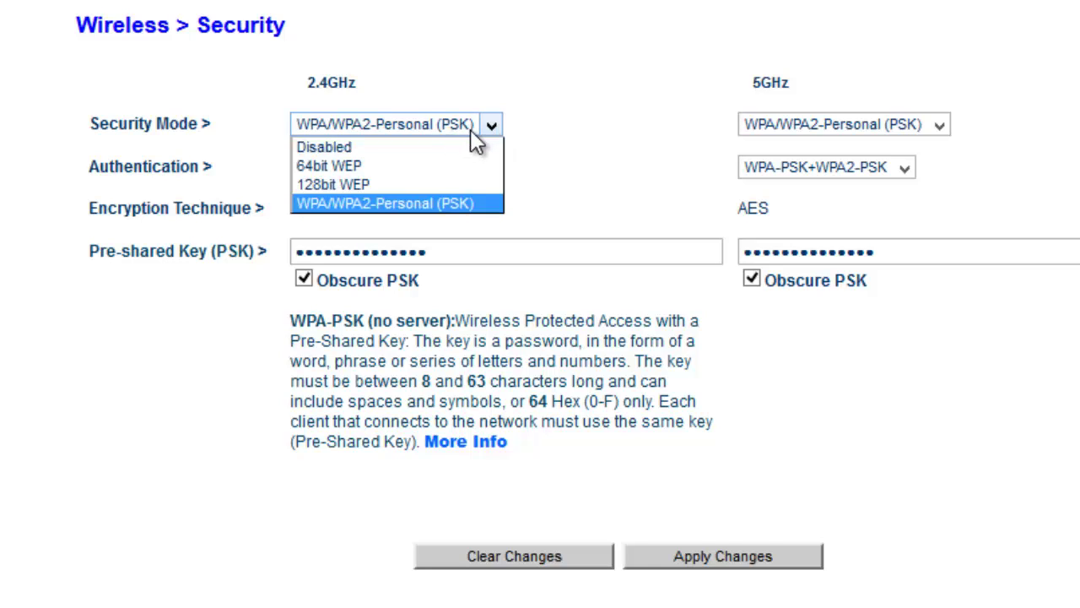
left_click(478, 128)
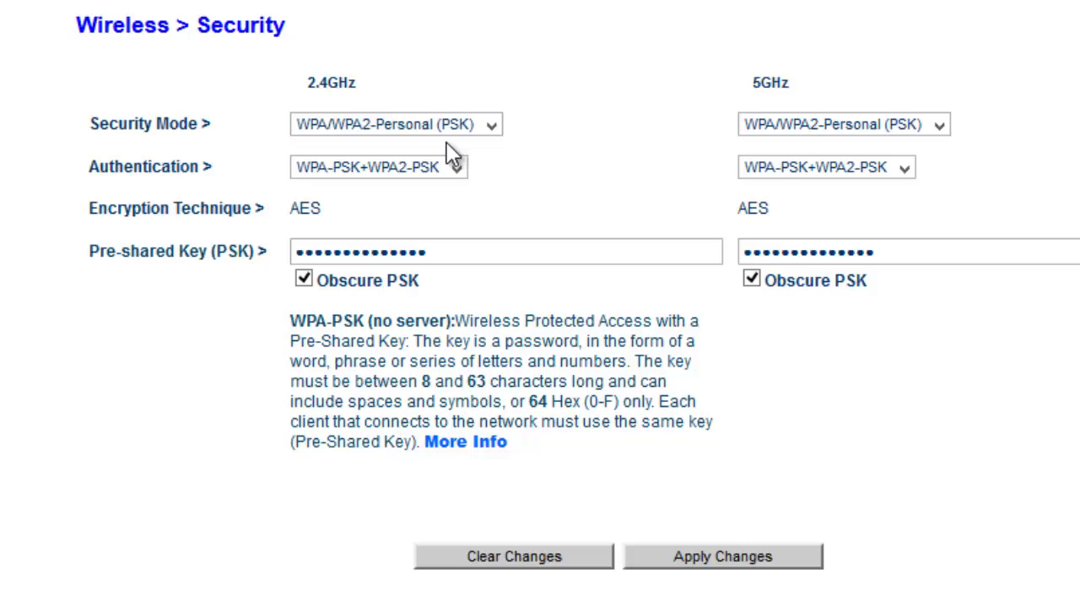
left_click(453, 171)
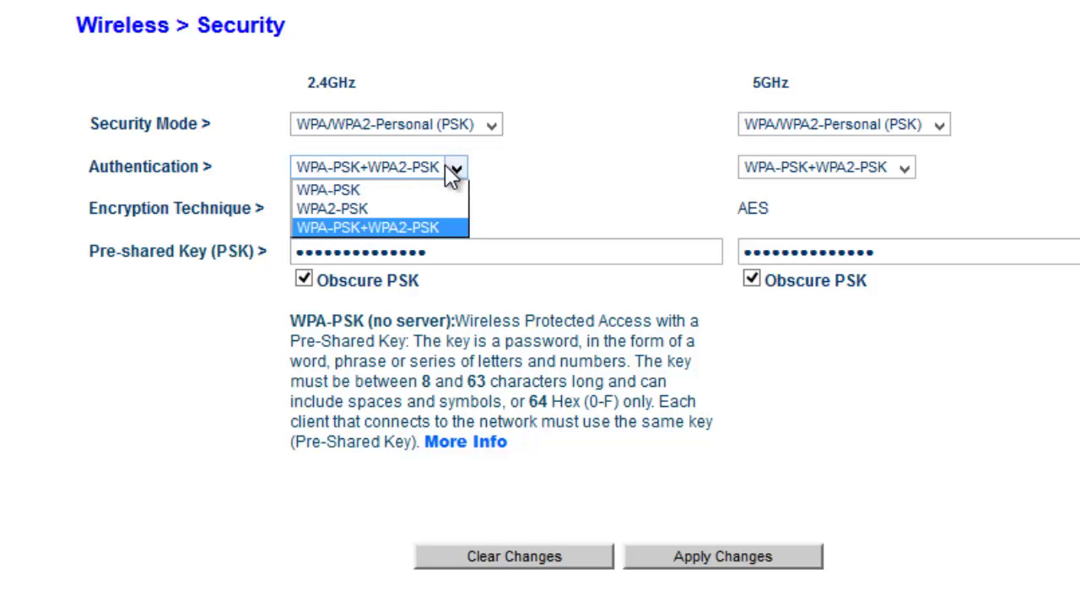
left_click(453, 168)
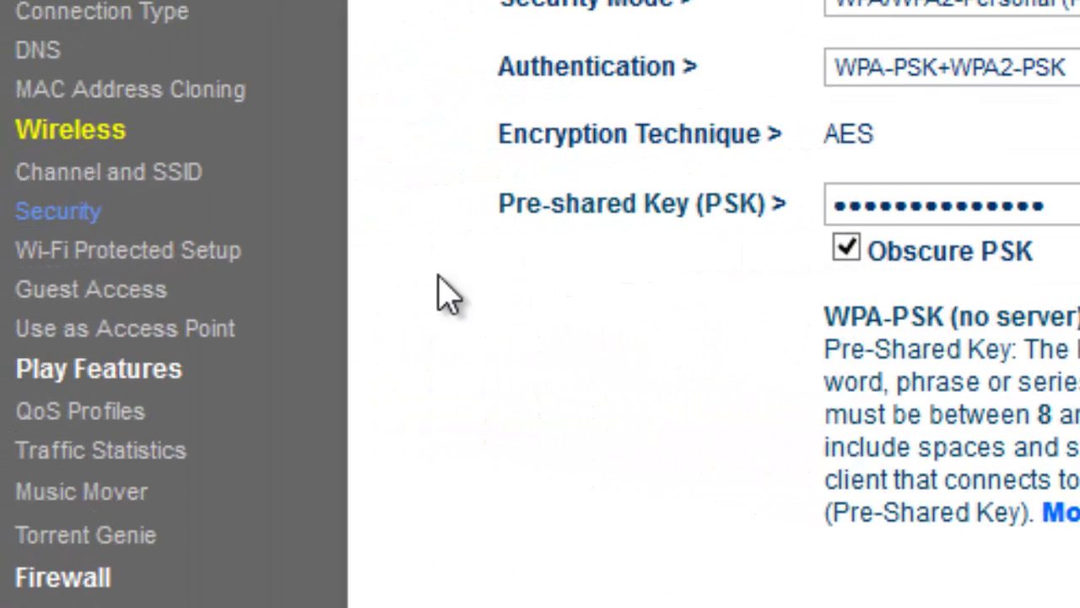
- Show Wi-Fi Protected Setup and leave the WPS wireless band on 2.4GHz
left_click(211, 254)
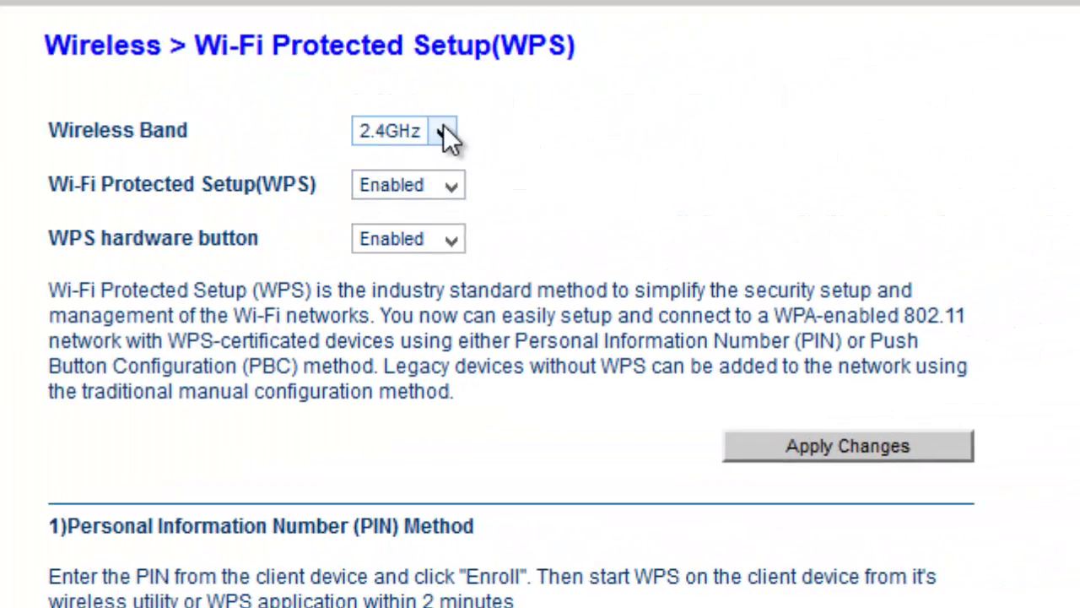
left_click(443, 131)
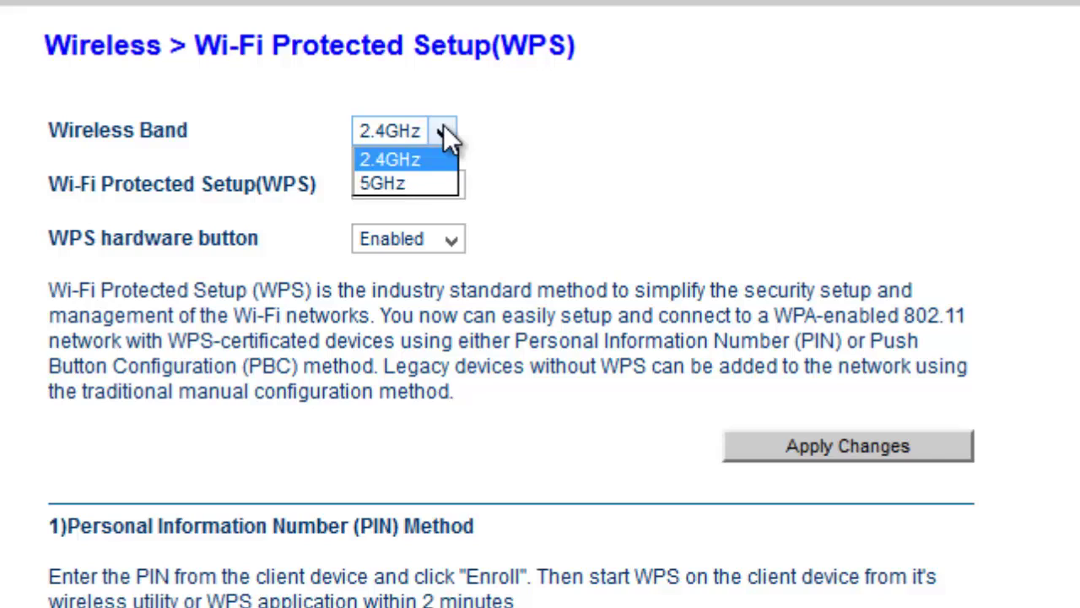
left_click(443, 131)
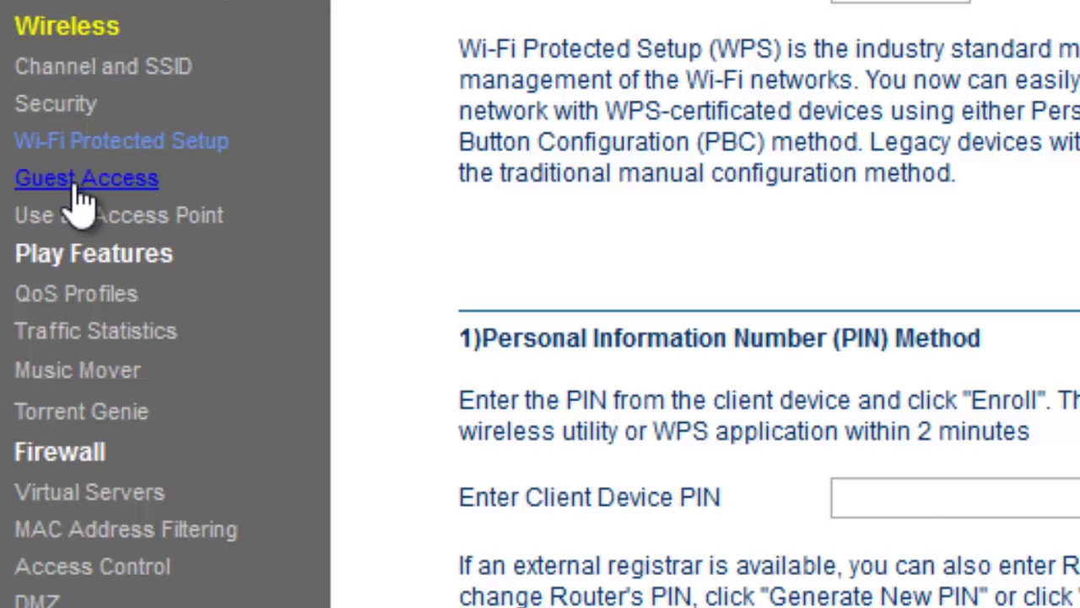
- Keep guest access Cafe-style, check the belkin.998f.guests name and password, and apply
left_click(76, 187)
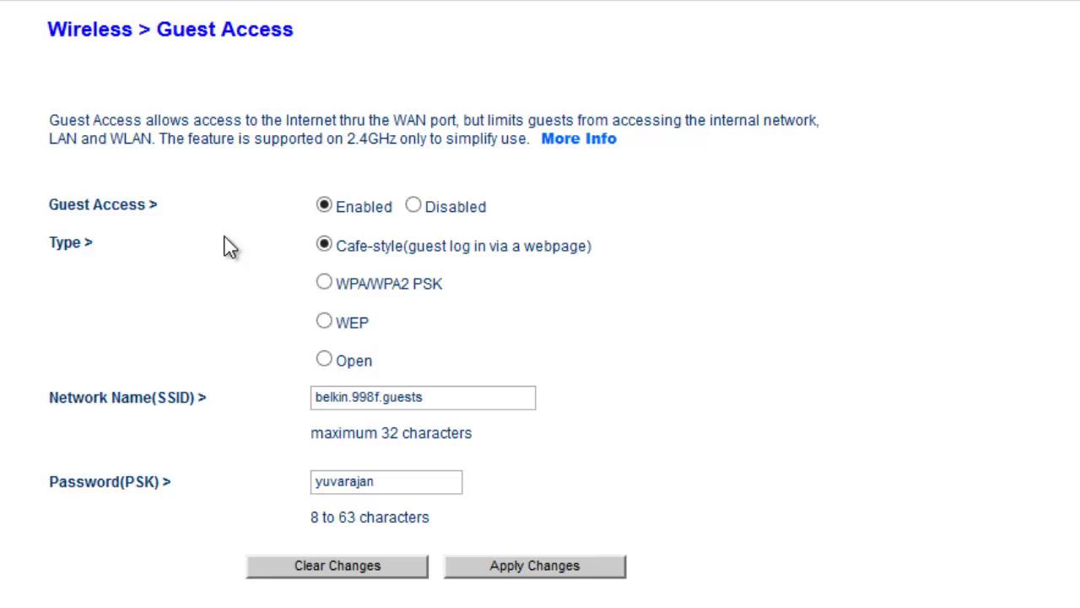
left_click(326, 245)
left_click(433, 401)
left_click(424, 487)
left_click(487, 576)
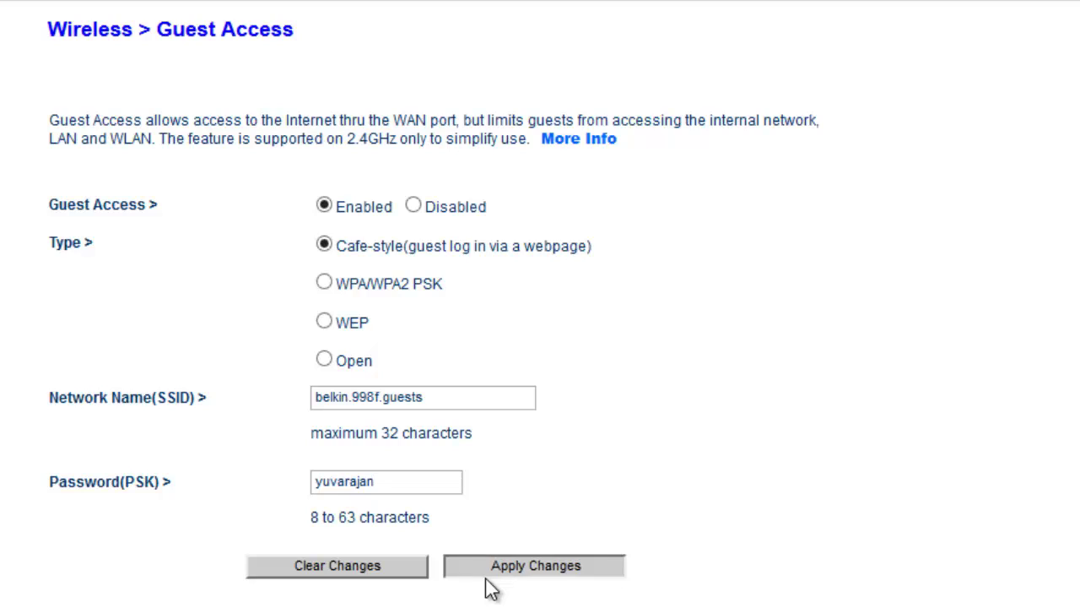